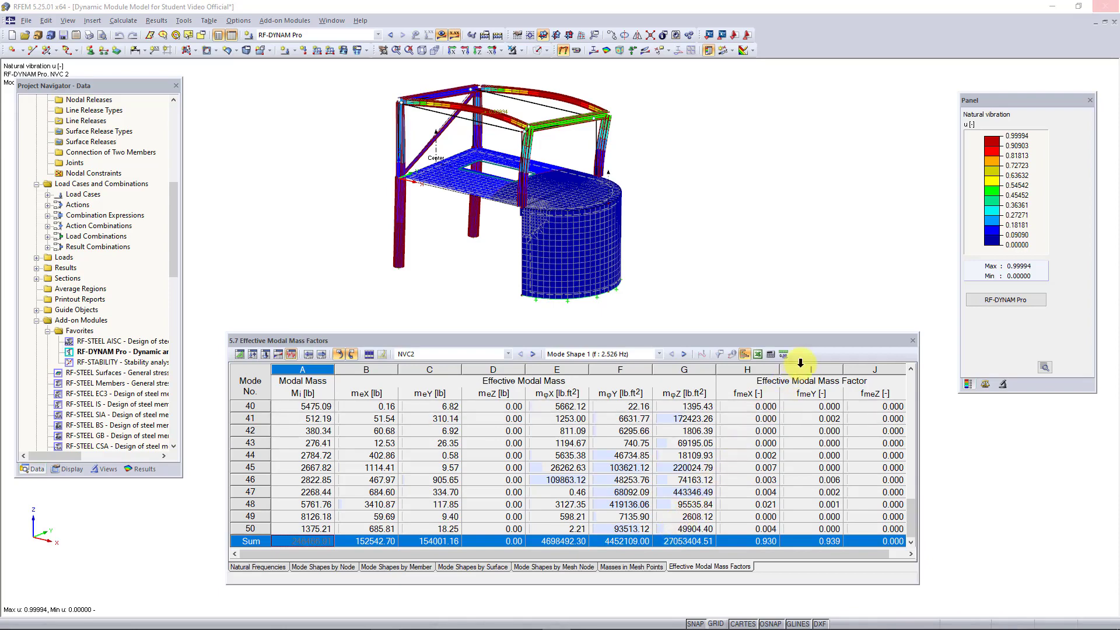
Step: Launch RF-DYNAM Pro and tick response spectrum analysis with generation of equivalent loads
click(1011, 304)
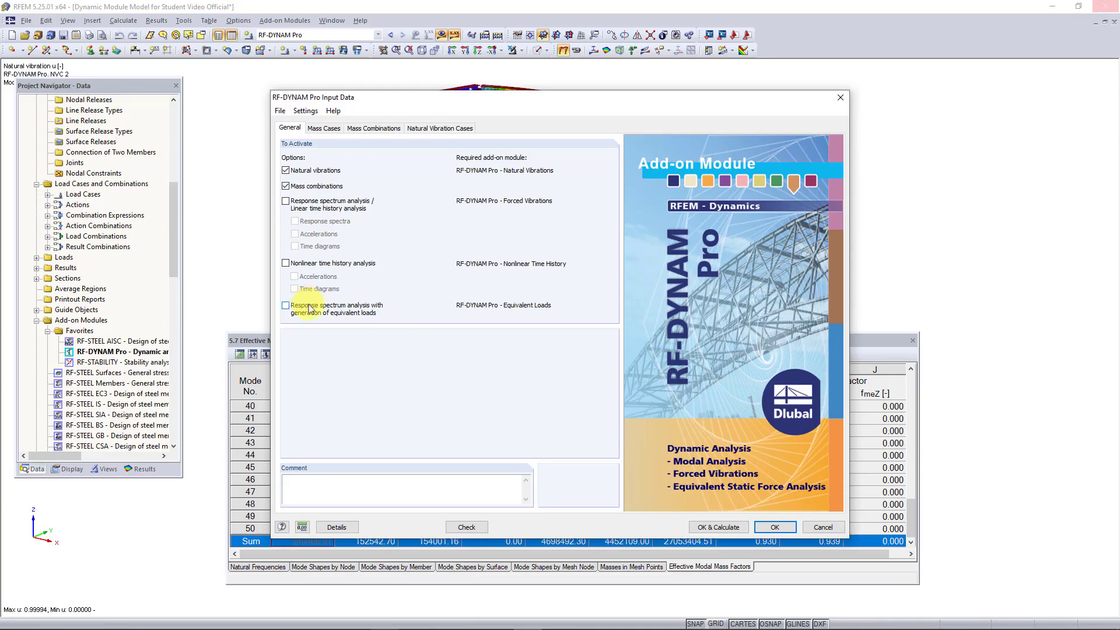
click(315, 308)
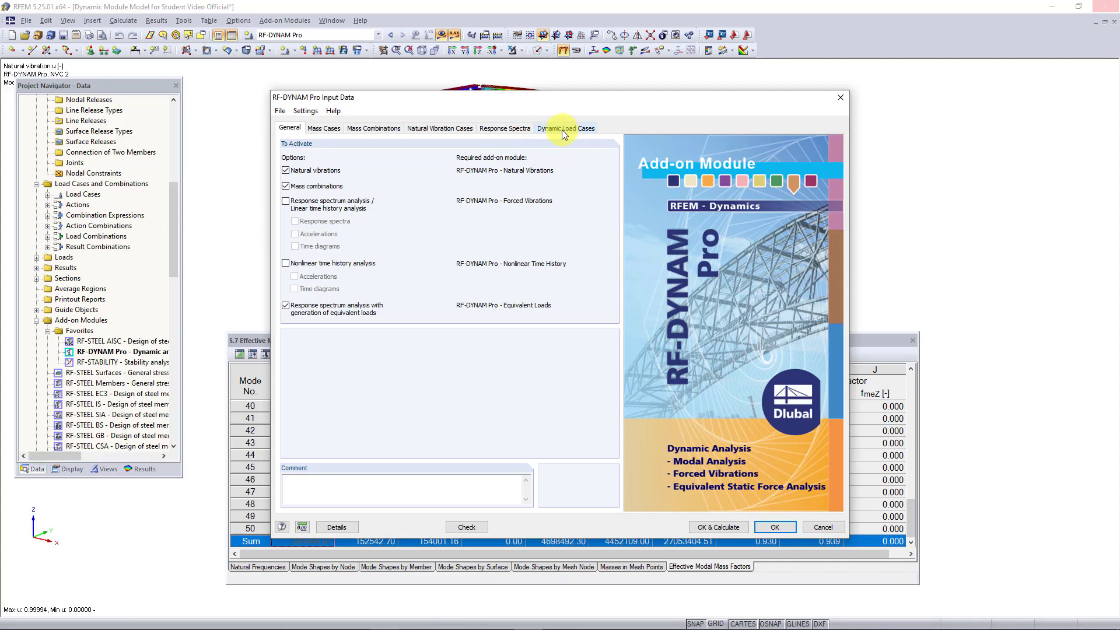
Step: On the Response Spectra tab, set RS1's standard to IBC 2018 - ASCE/SEI 7-16
click(517, 131)
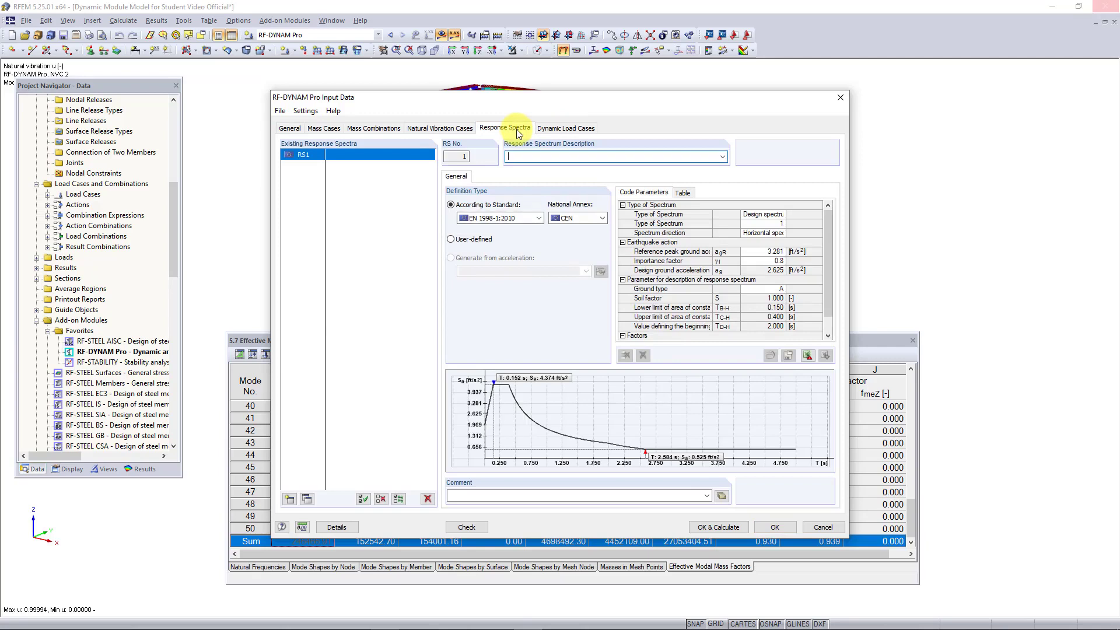
click(500, 218)
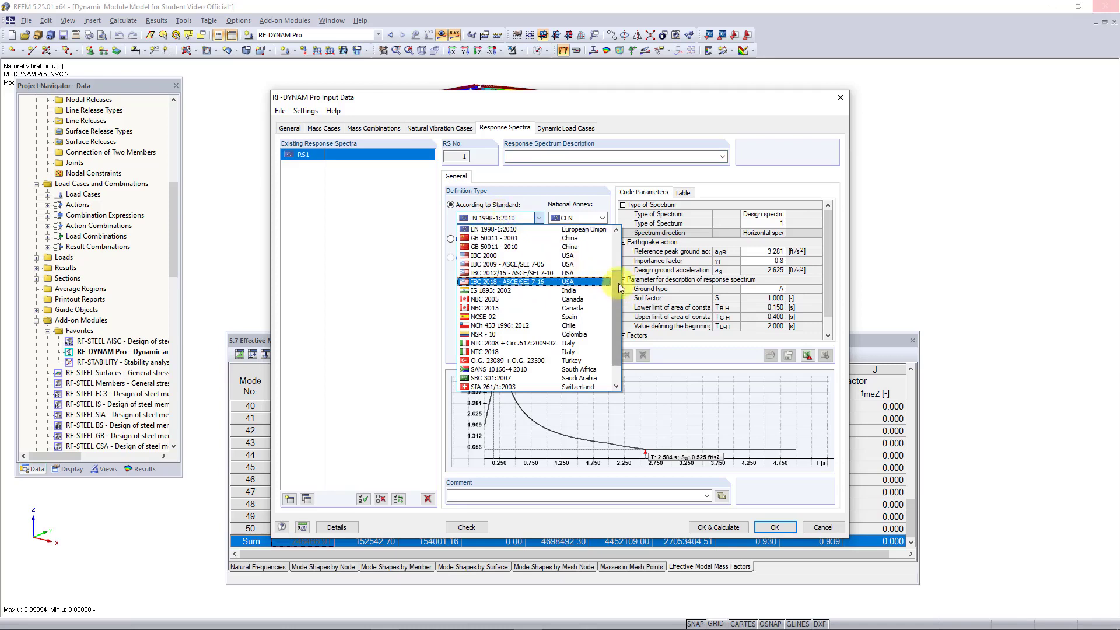
mouse_move(618, 282)
mouse_down()
mouse_move(622, 251)
mouse_move(613, 300)
mouse_up()
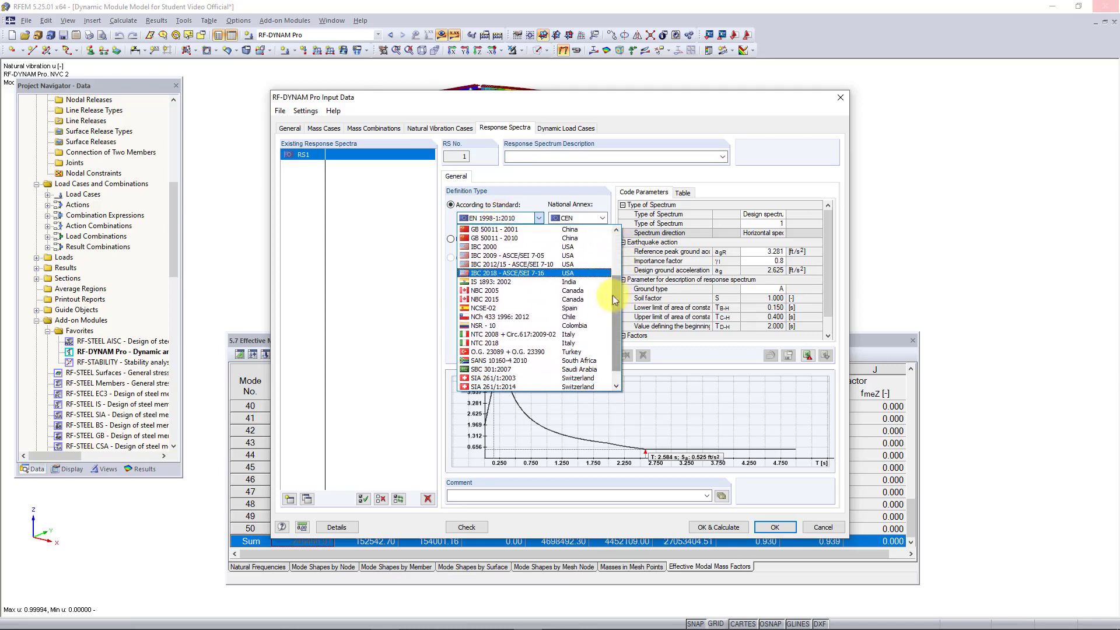
click(544, 274)
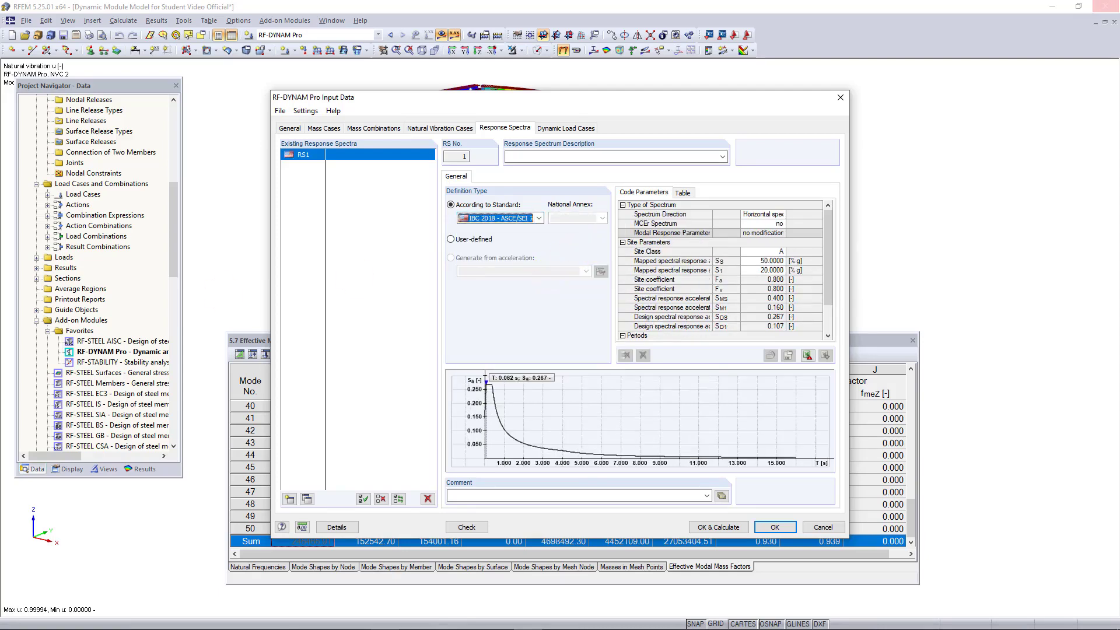
click(671, 279)
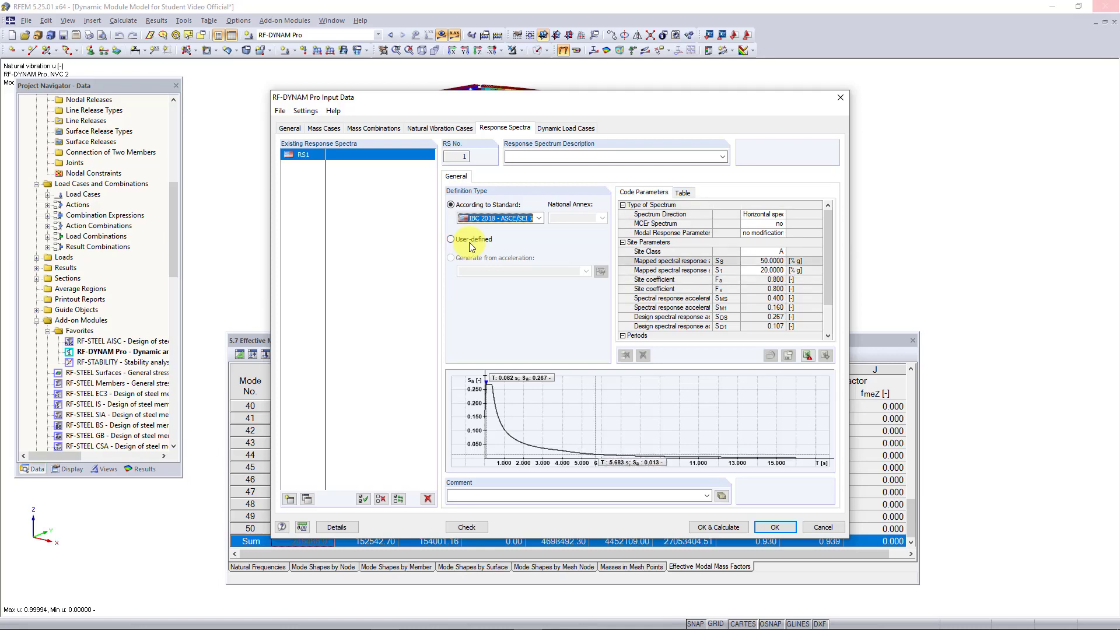
click(681, 192)
click(643, 193)
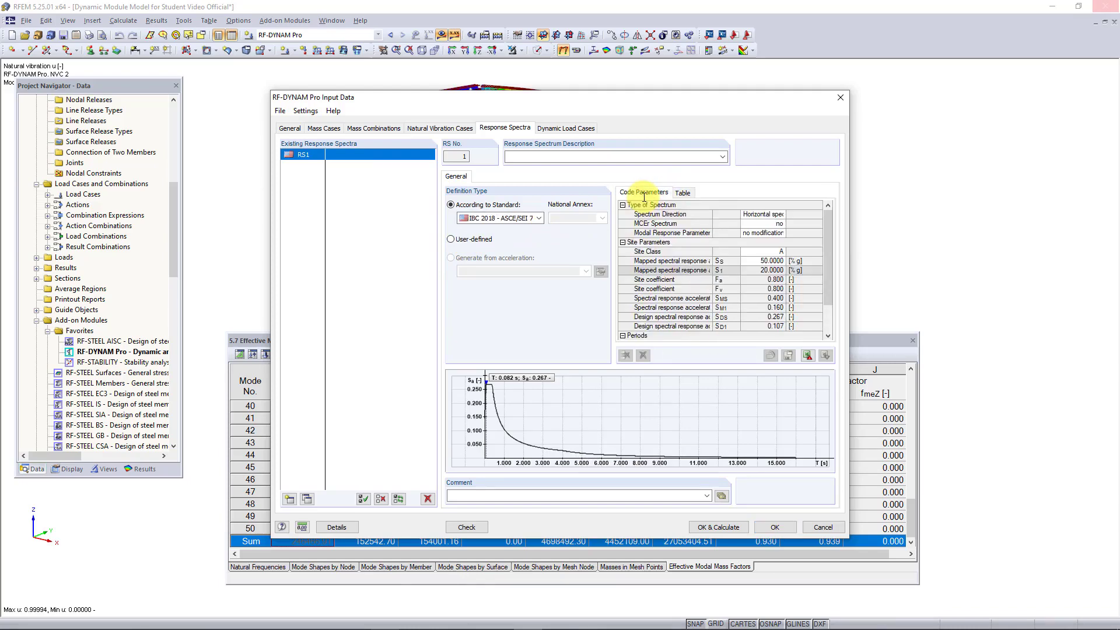
Step: Change RS1's site class to B
click(778, 253)
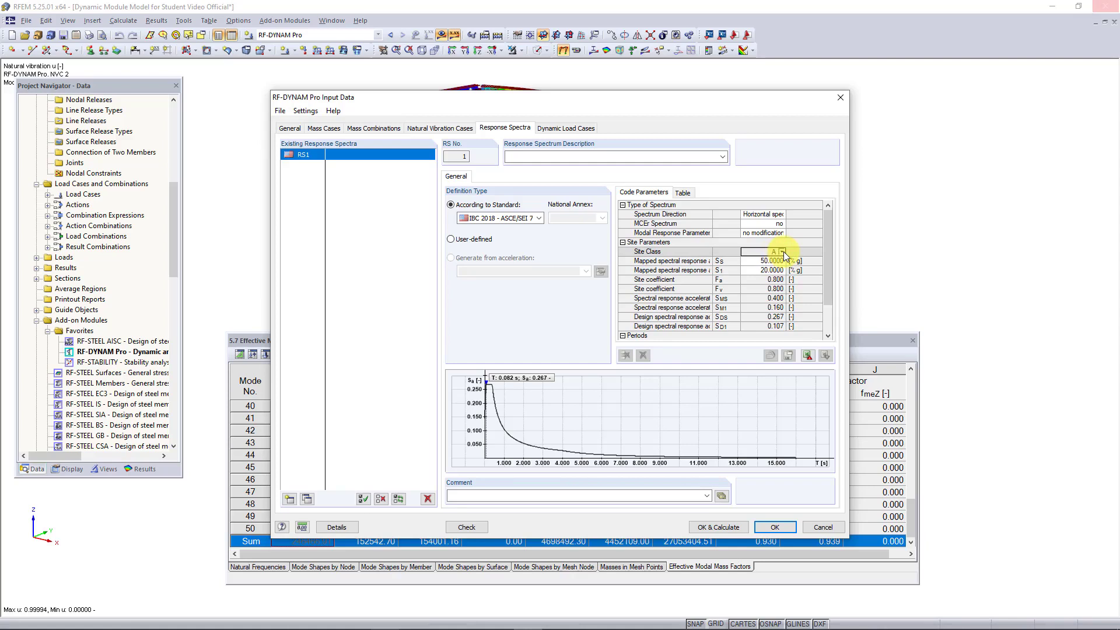
click(781, 252)
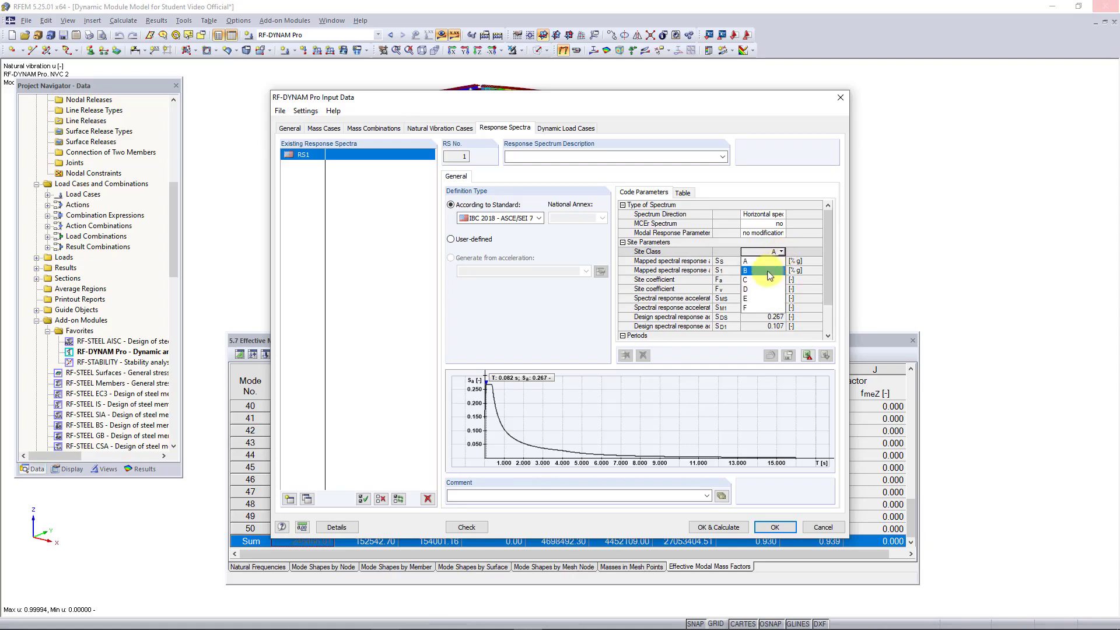
click(769, 270)
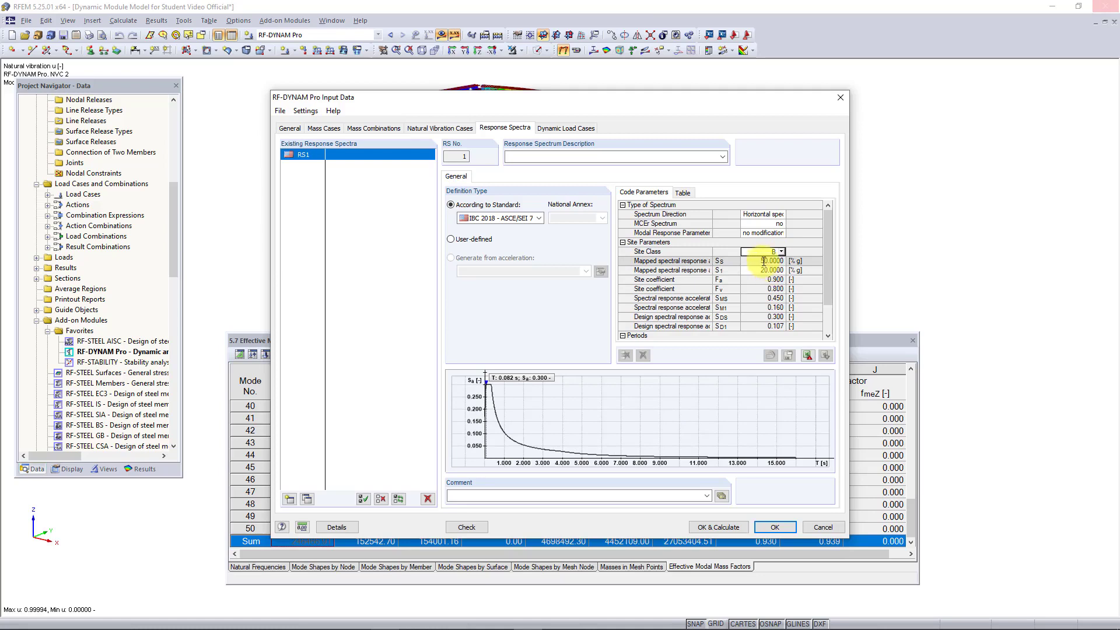
Step: Enter mapped spectral accelerations Ss = 20 %g and S1 = 6 %g
click(763, 261)
double_click(764, 261)
text(20)
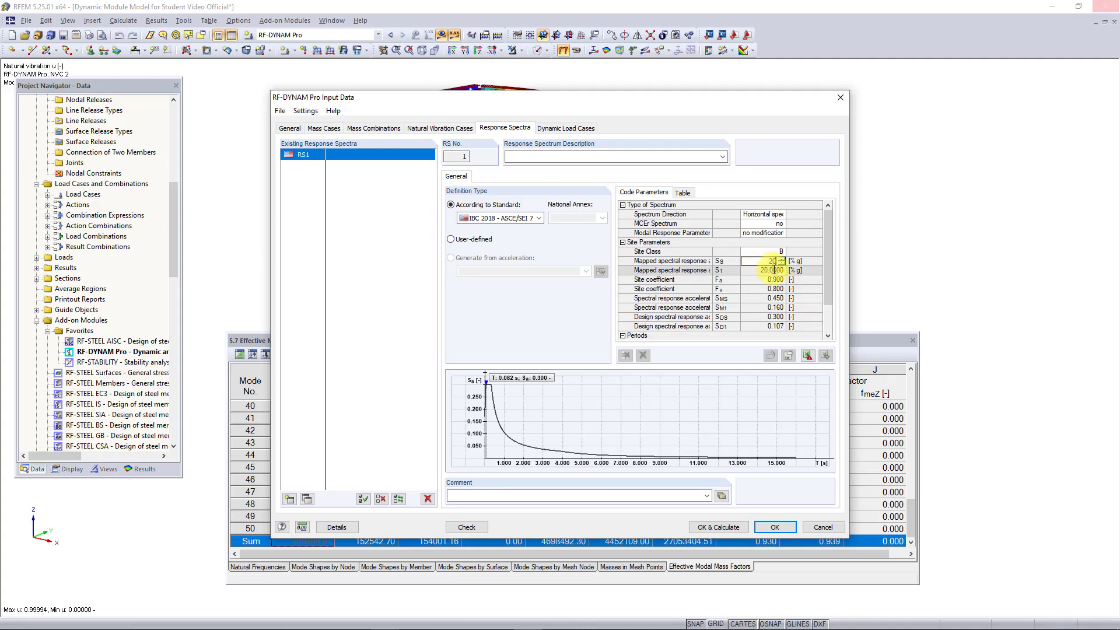
click(774, 269)
key(BackSpace)
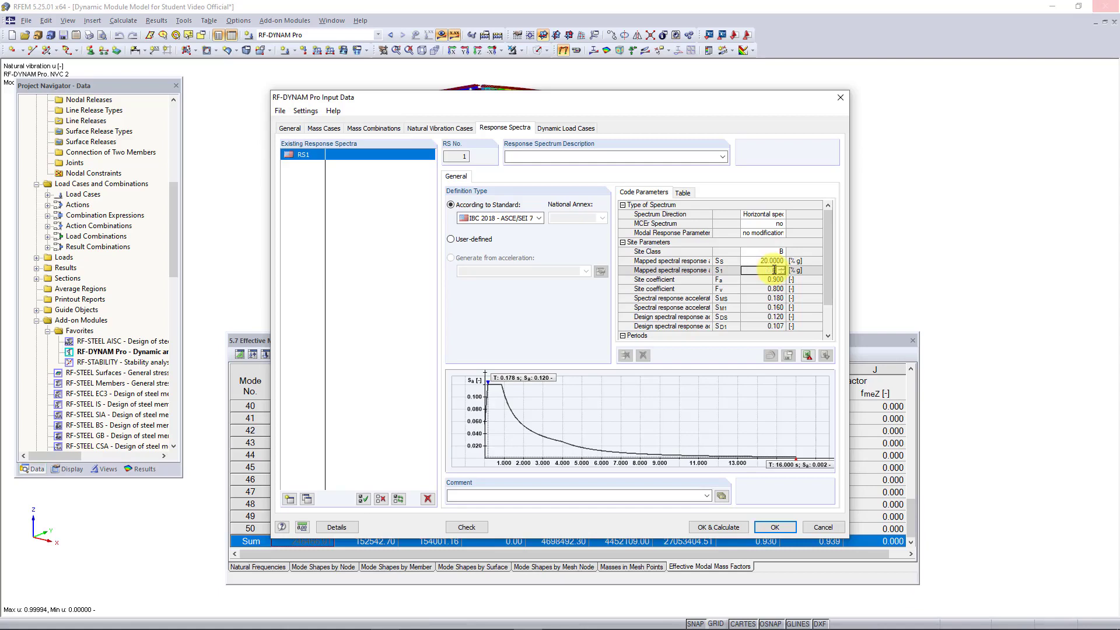
text(6)
key(Return)
scroll(767, 303, down, 2)
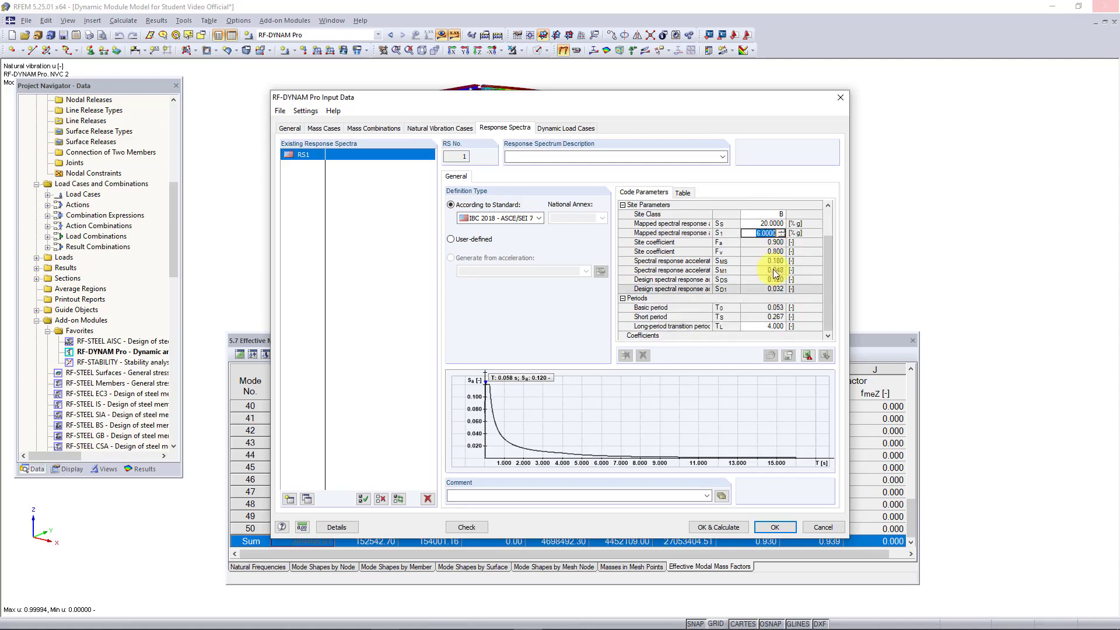
Step: Set TL to 6.000, then view RS1's period–acceleration table and export it to Excel
click(766, 326)
text(6)
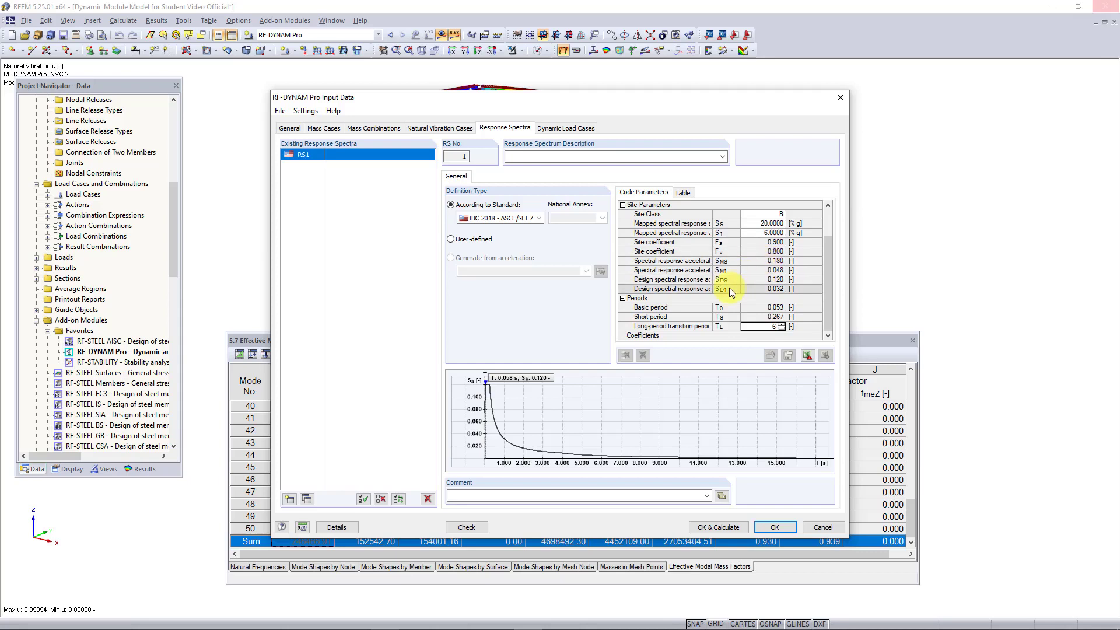
key(Return)
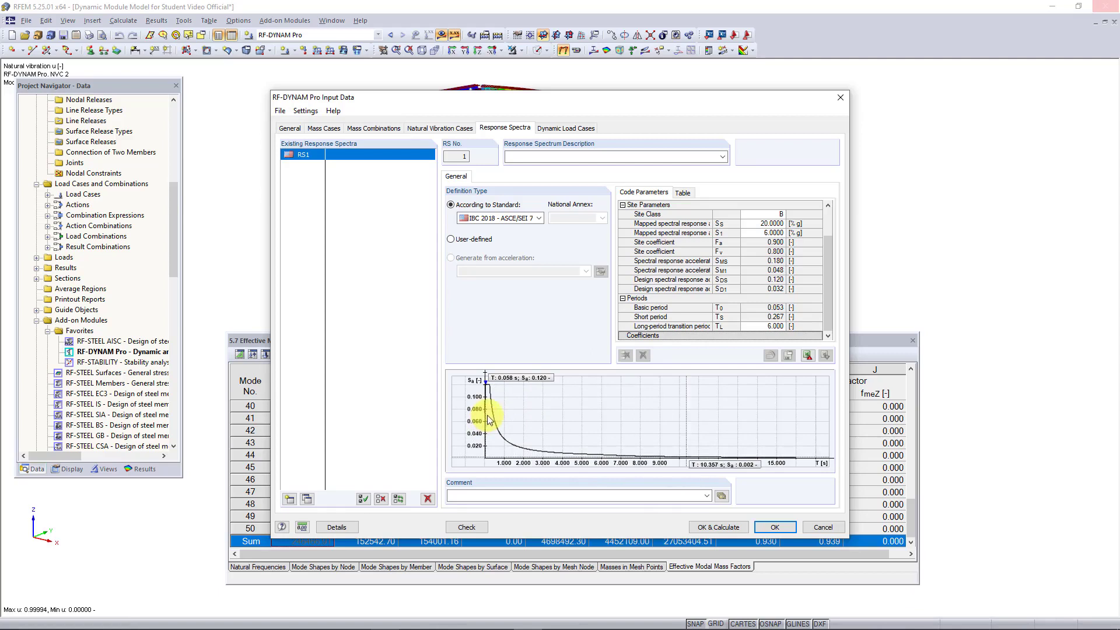
click(682, 193)
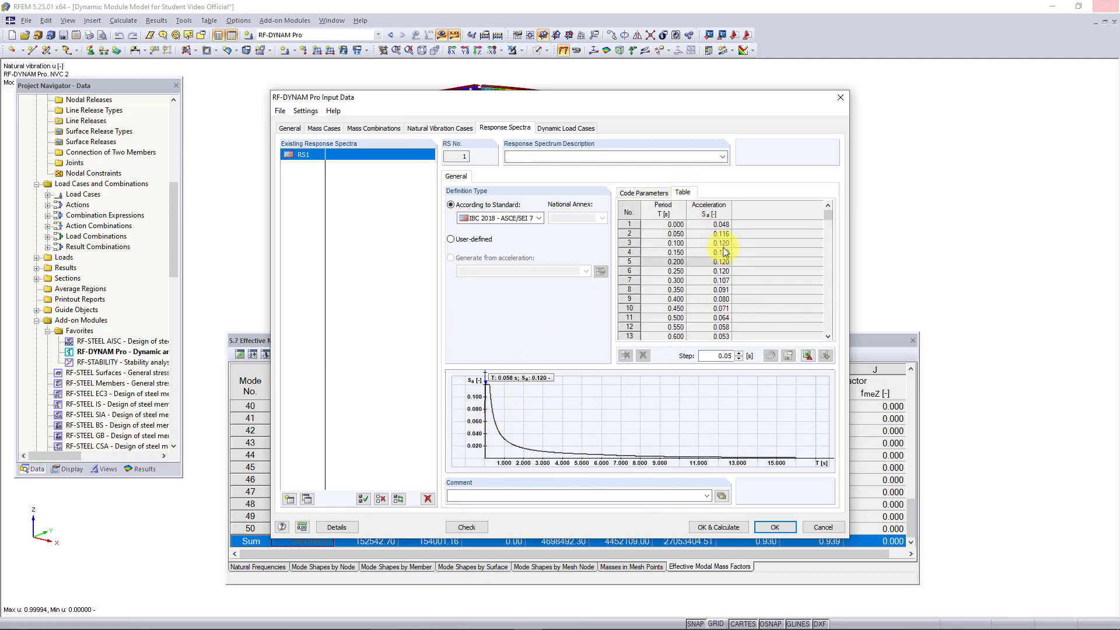
click(808, 355)
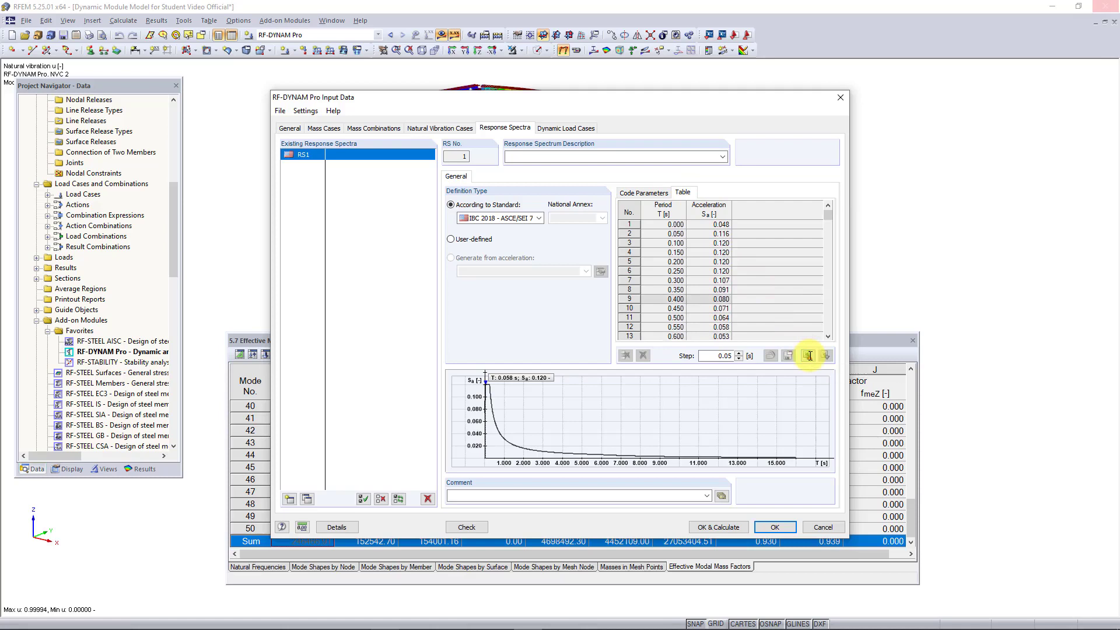
Step: Assign natural vibration case NVC2 to DLC1 and show its Equivalent Force Analysis settings
click(560, 130)
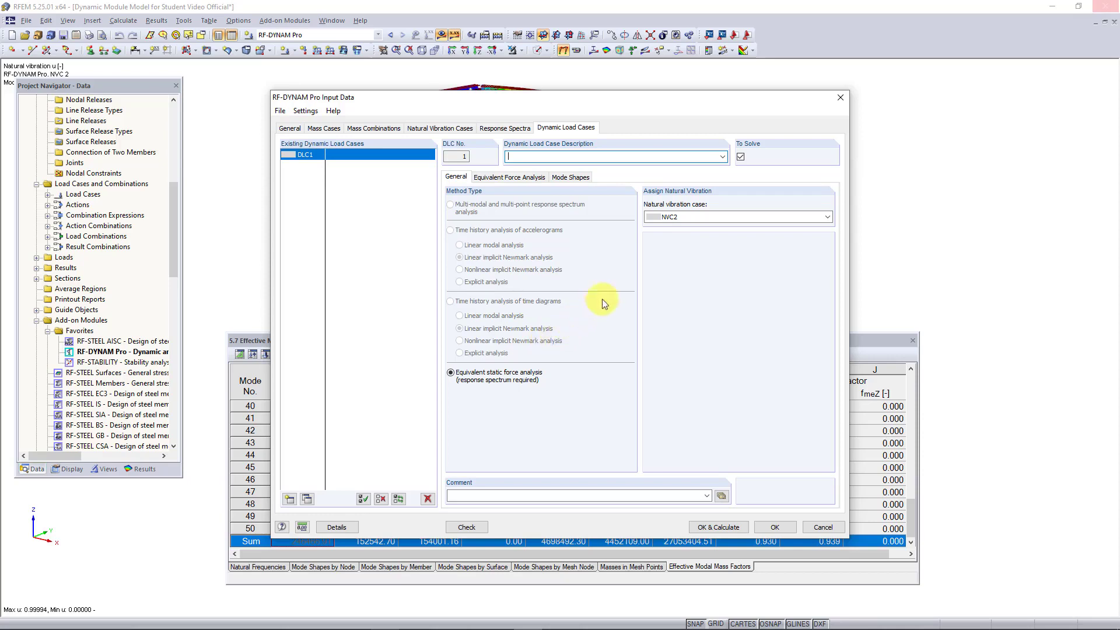
click(734, 215)
click(734, 217)
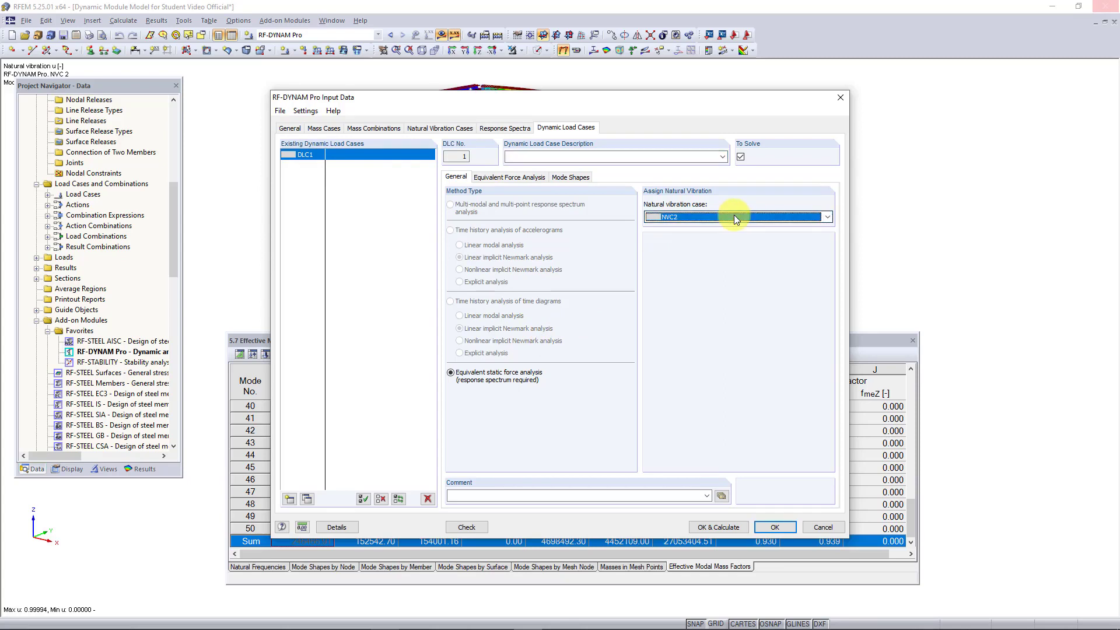
click(528, 177)
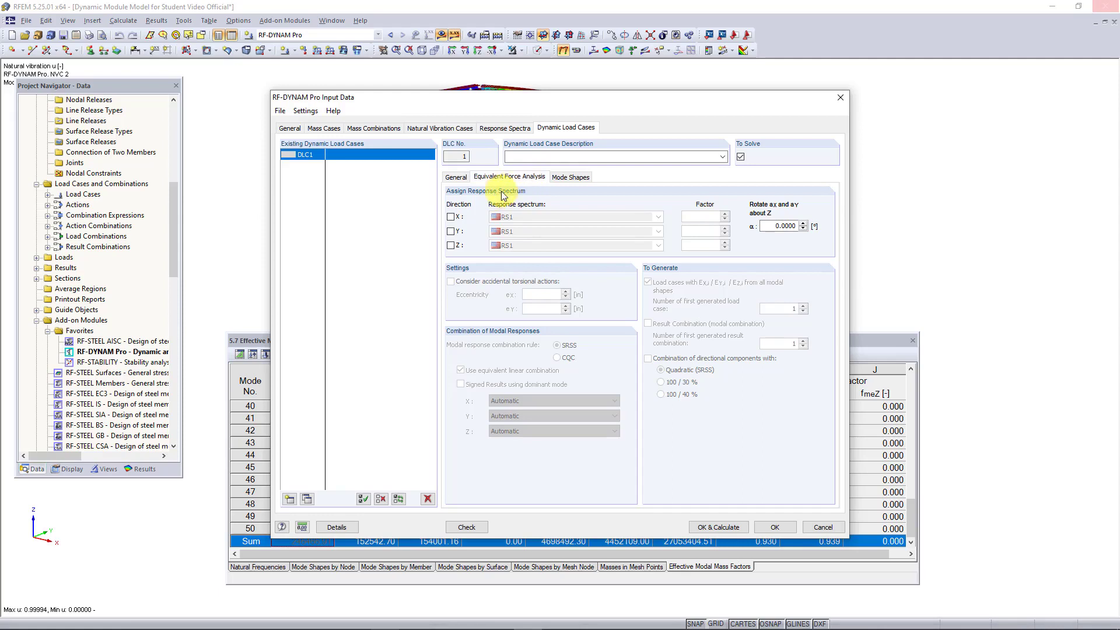
Step: Tick the X and Y directions for DLC1, each using RS1 at factor 1.000
click(453, 217)
click(453, 231)
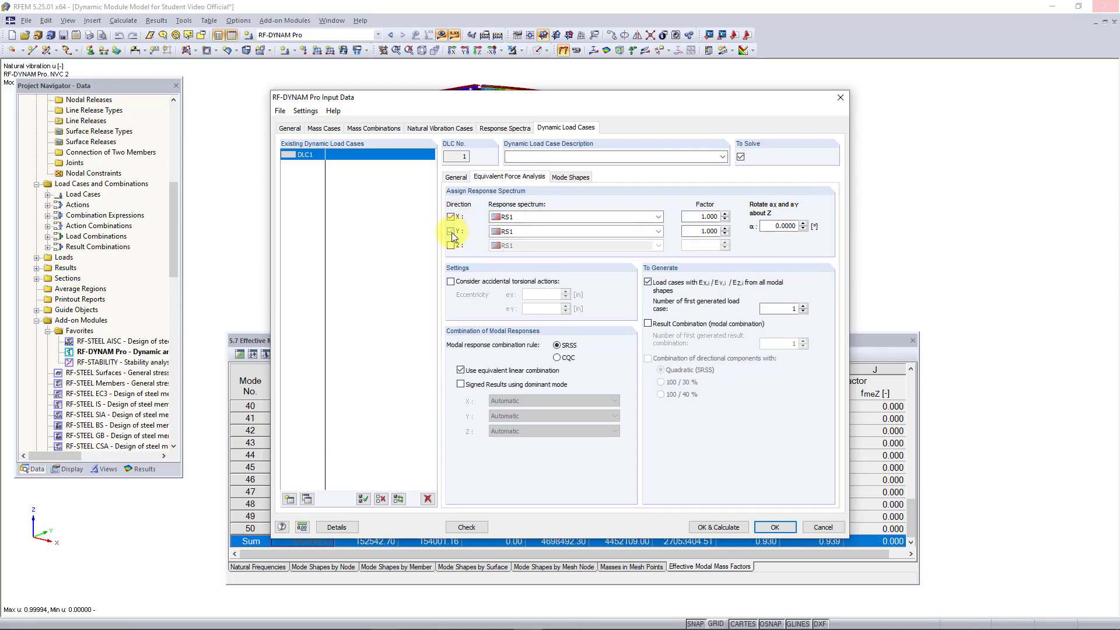
Step: Enable accidental torsional actions for DLC1 with eccentricities eX = 16.56 in and eY = 12 in
click(477, 285)
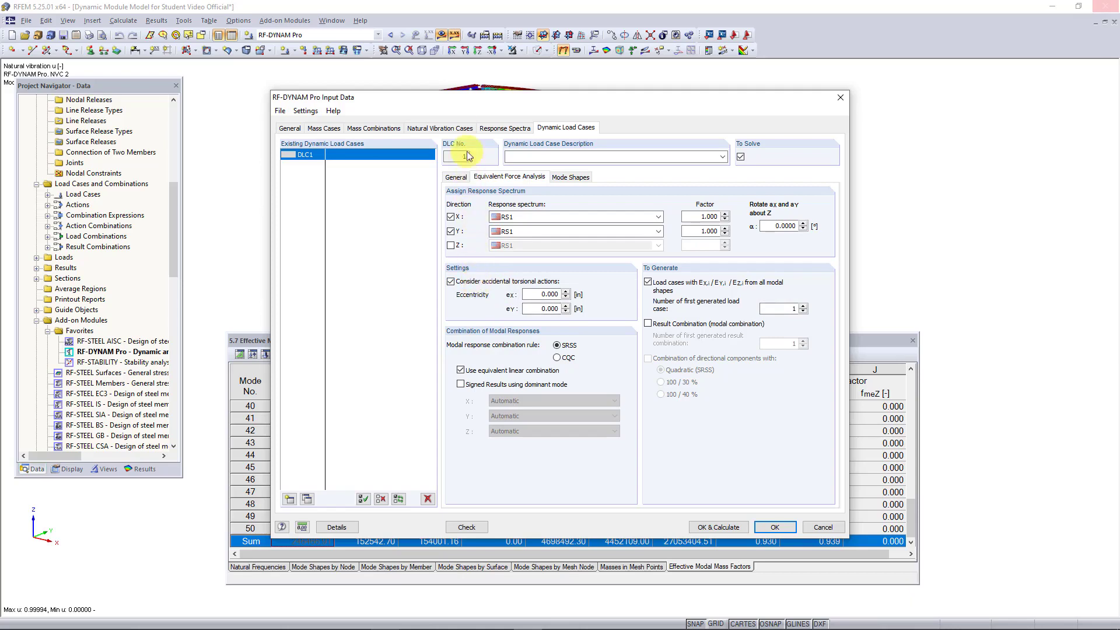
drag(464, 100, 610, 288)
drag(649, 331, 638, 339)
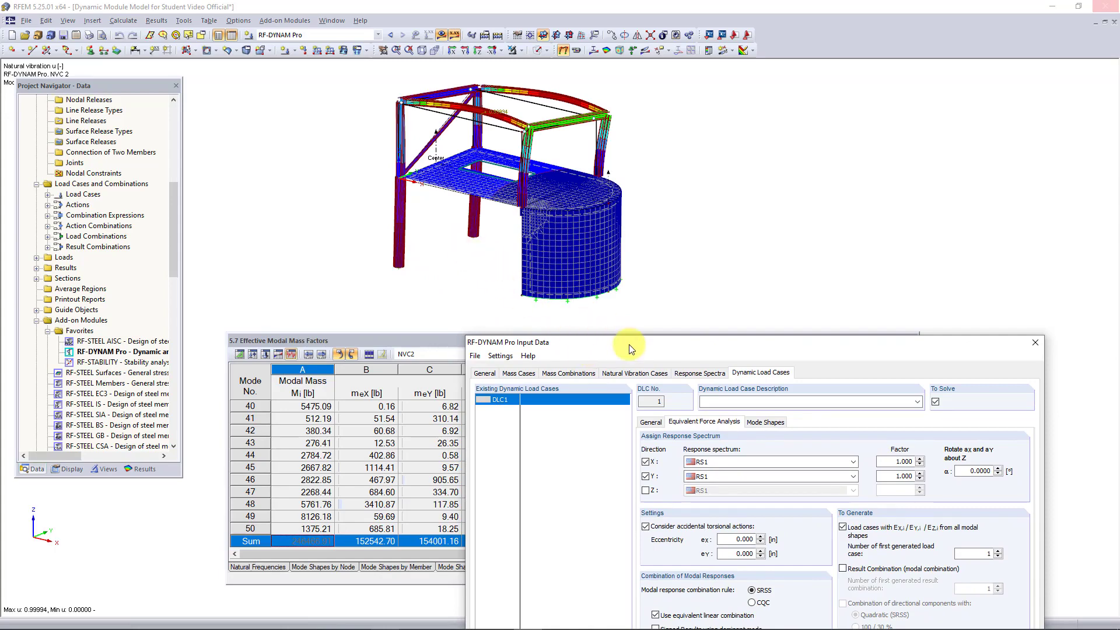
drag(630, 346, 400, 156)
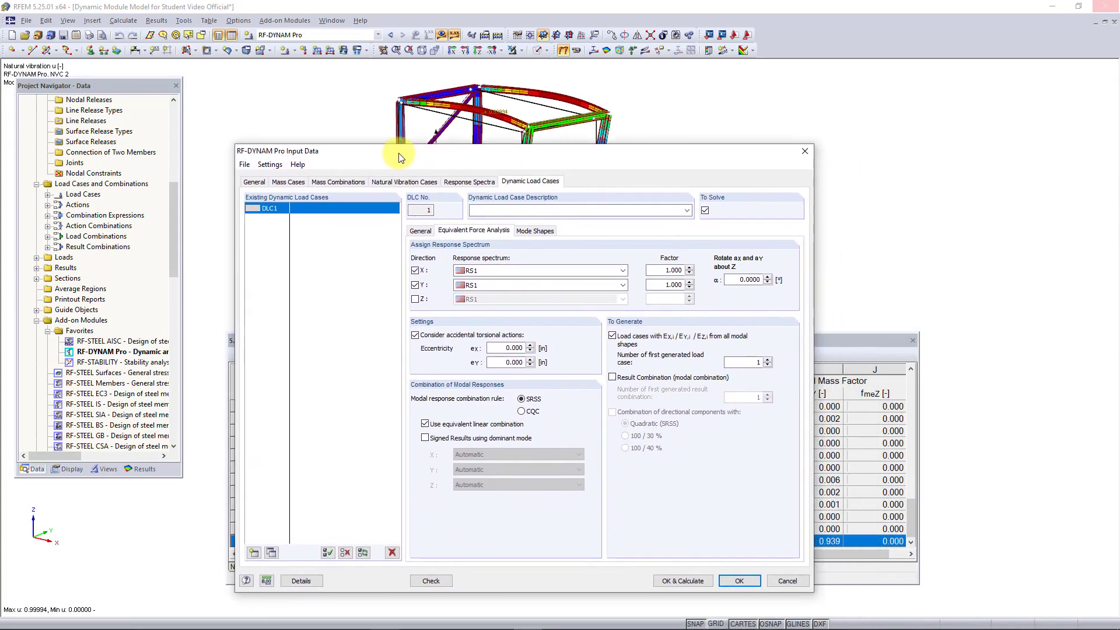
click(512, 347)
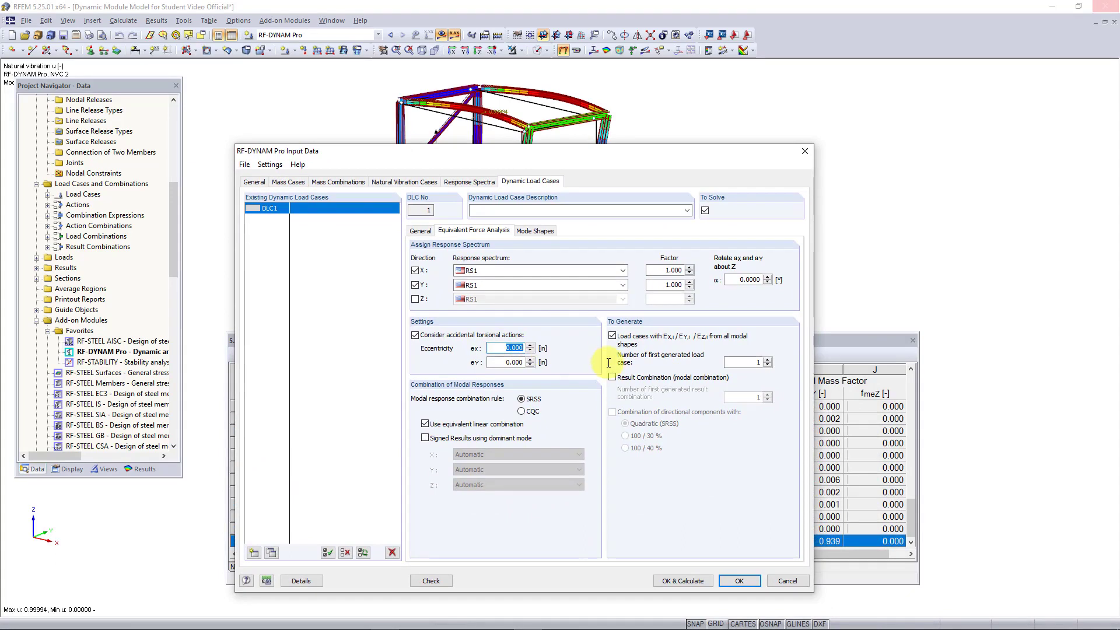
text(16.56)
click(496, 362)
click(496, 362)
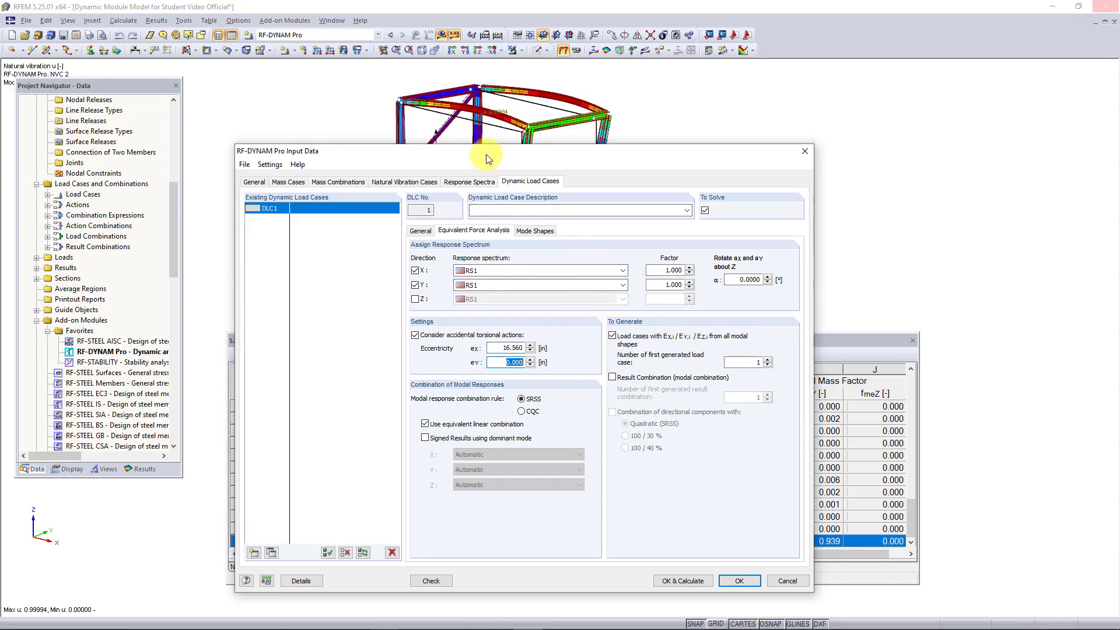
drag(461, 157, 469, 184)
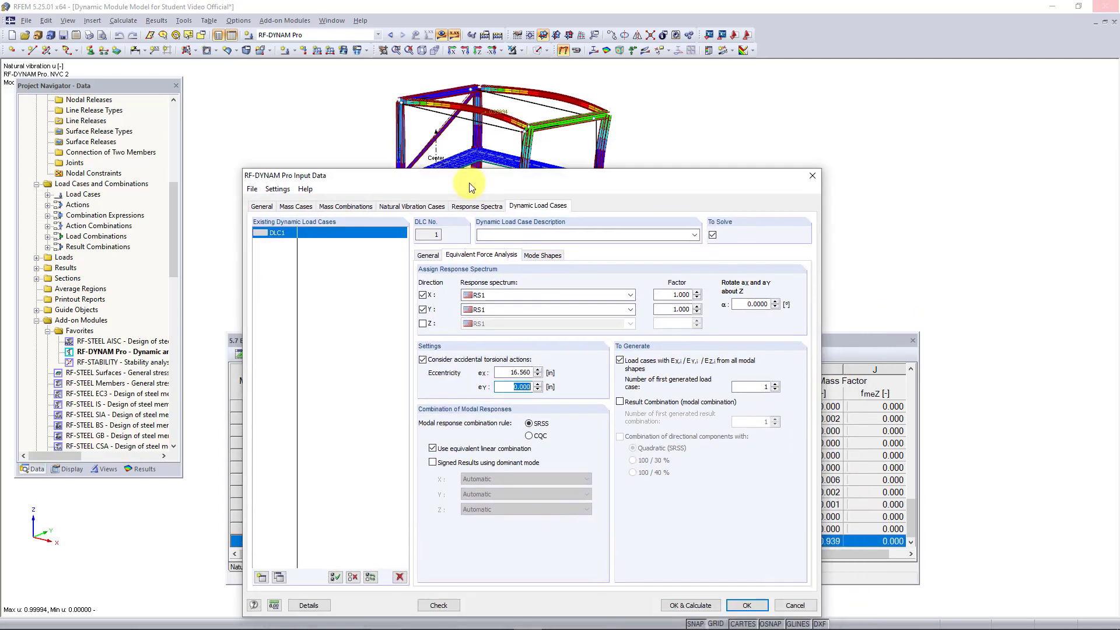
text(12)
drag(501, 182, 488, 128)
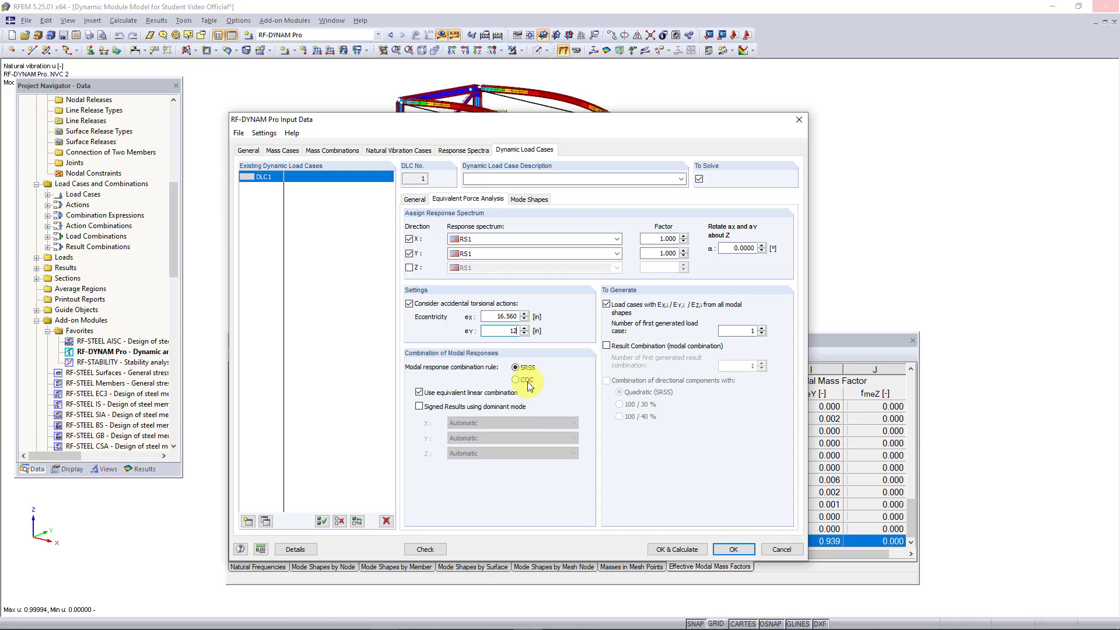
Step: Switch DLC1 to CQC modal combination with a 100/30 % directional result combination
click(527, 381)
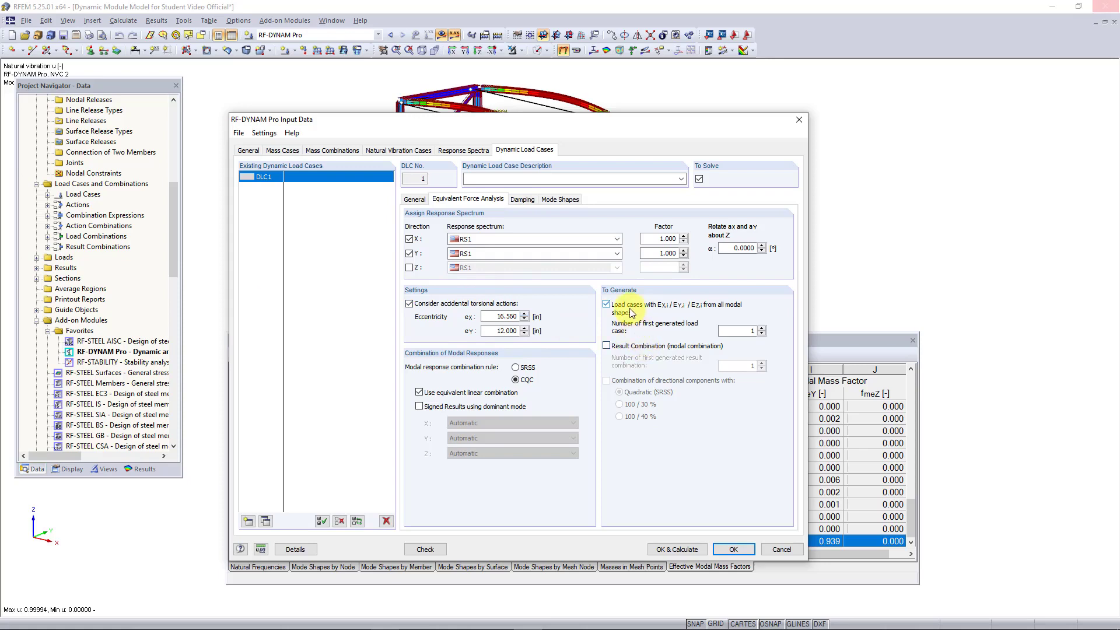
click(629, 347)
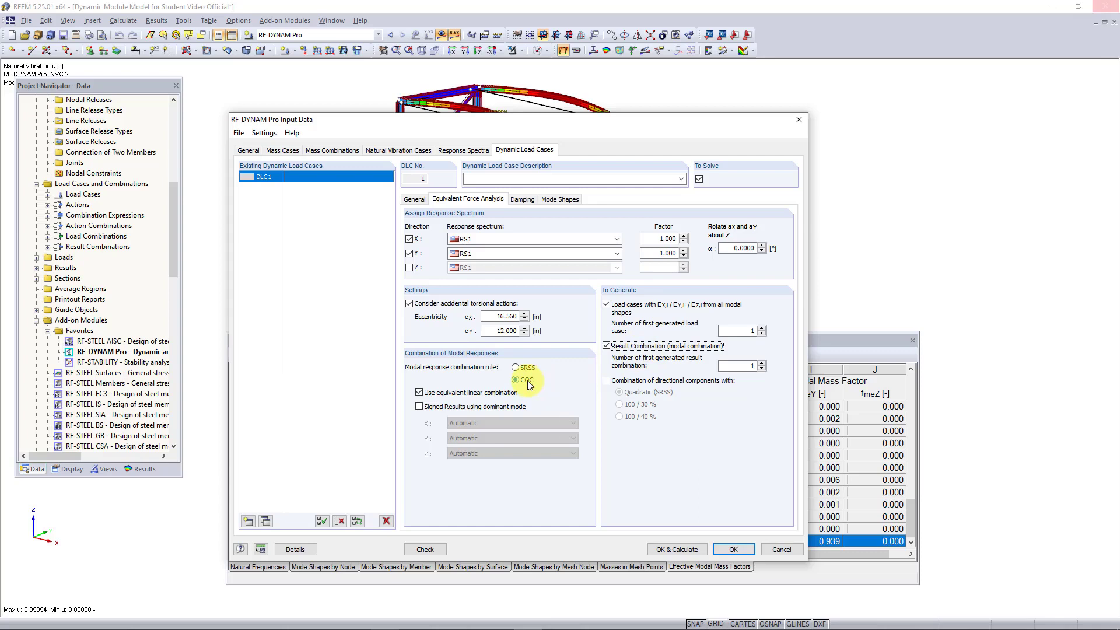
click(626, 381)
click(632, 405)
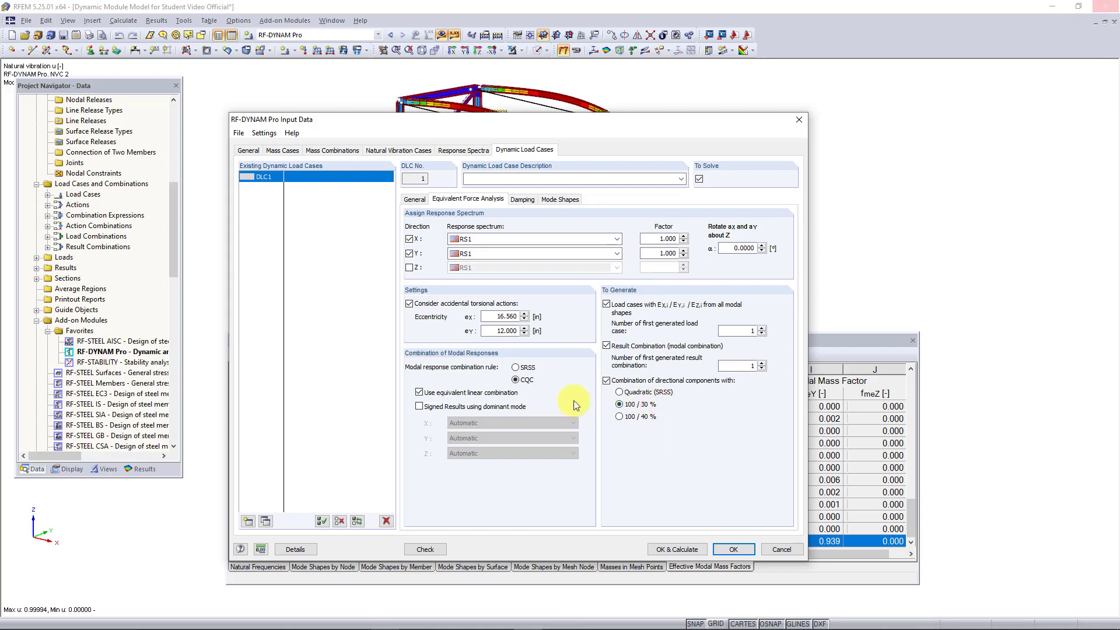
click(522, 199)
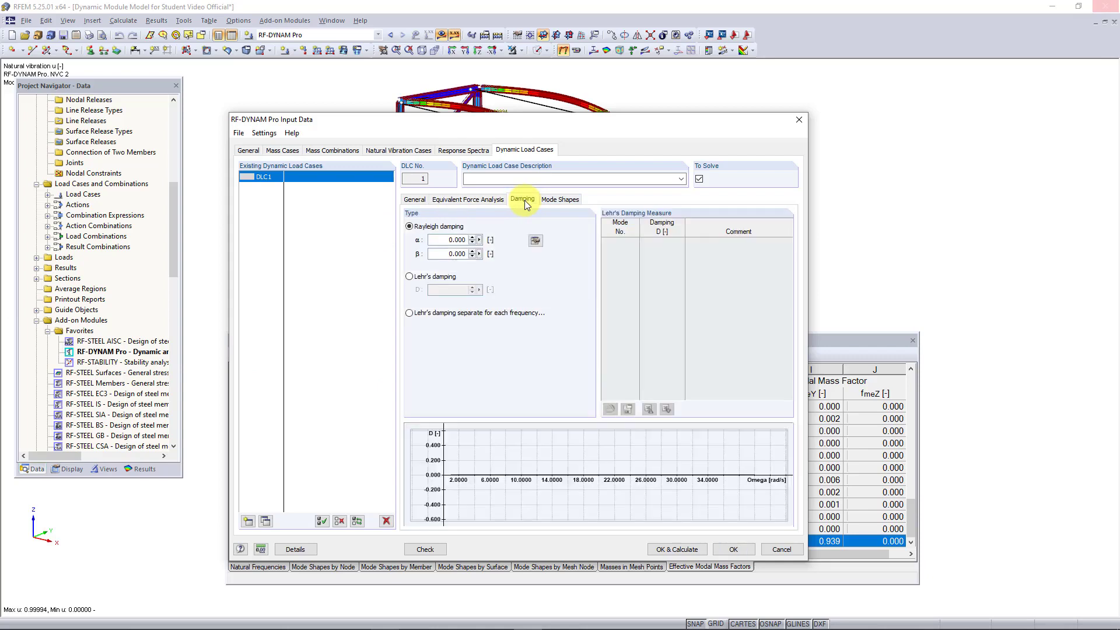
Step: Select Lehr's damping for DLC1 and enter D = 0.02
click(416, 283)
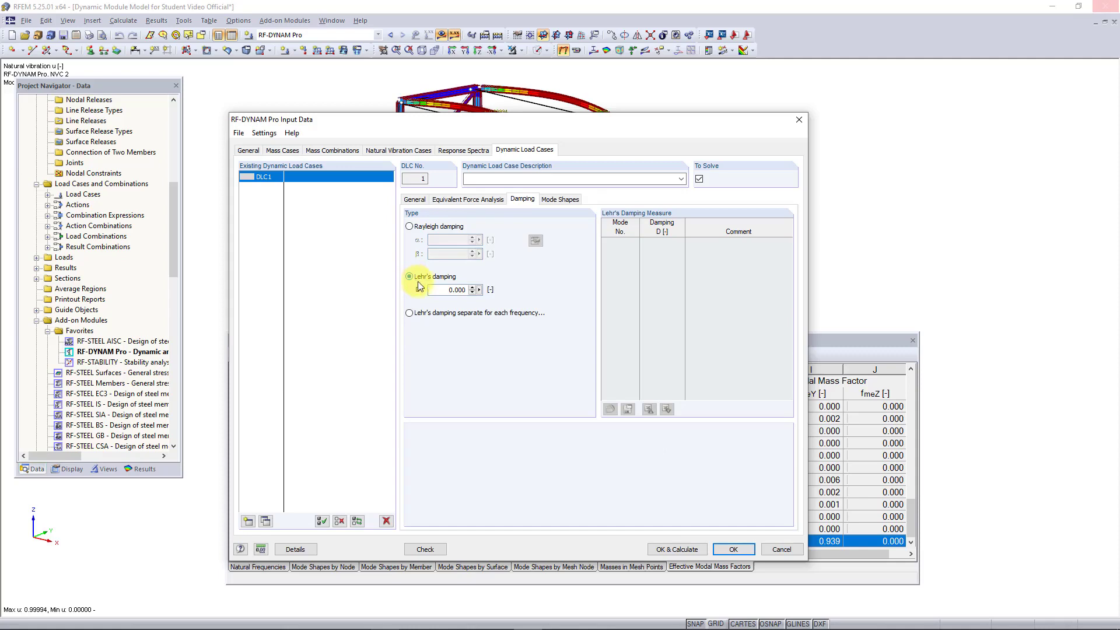
drag(436, 290, 495, 298)
text(0.02)
Step: Deselect modes below 0.005 effective mass (sums 0.912 X, 0.923 Y), then OK & Calculate
key(ctrl+Tab)
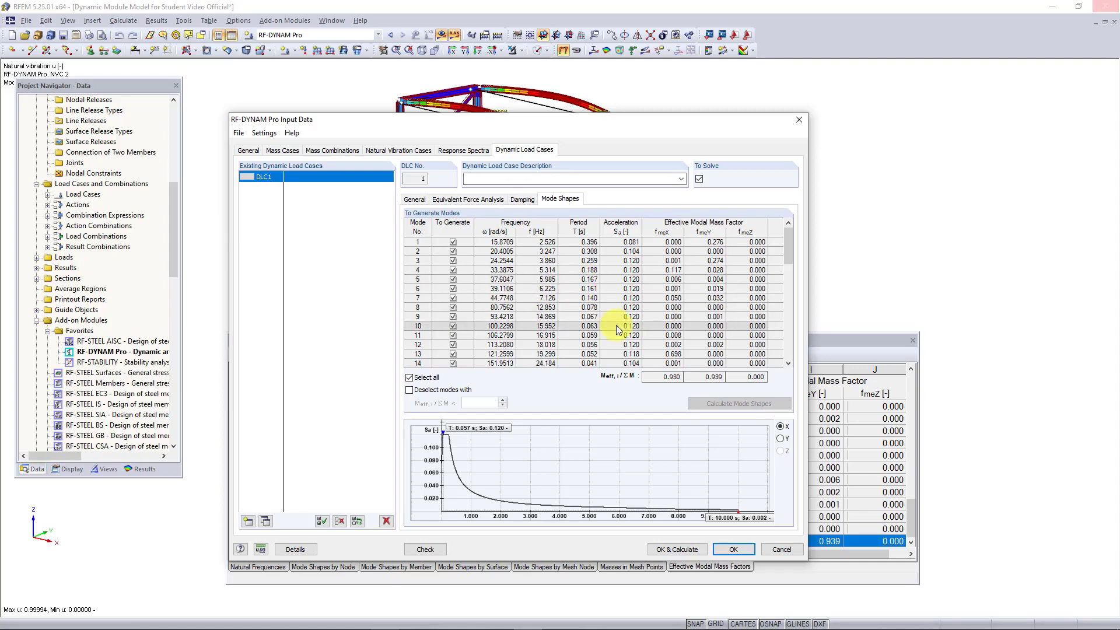
key(alt+d)
scroll(537, 274, down, 2)
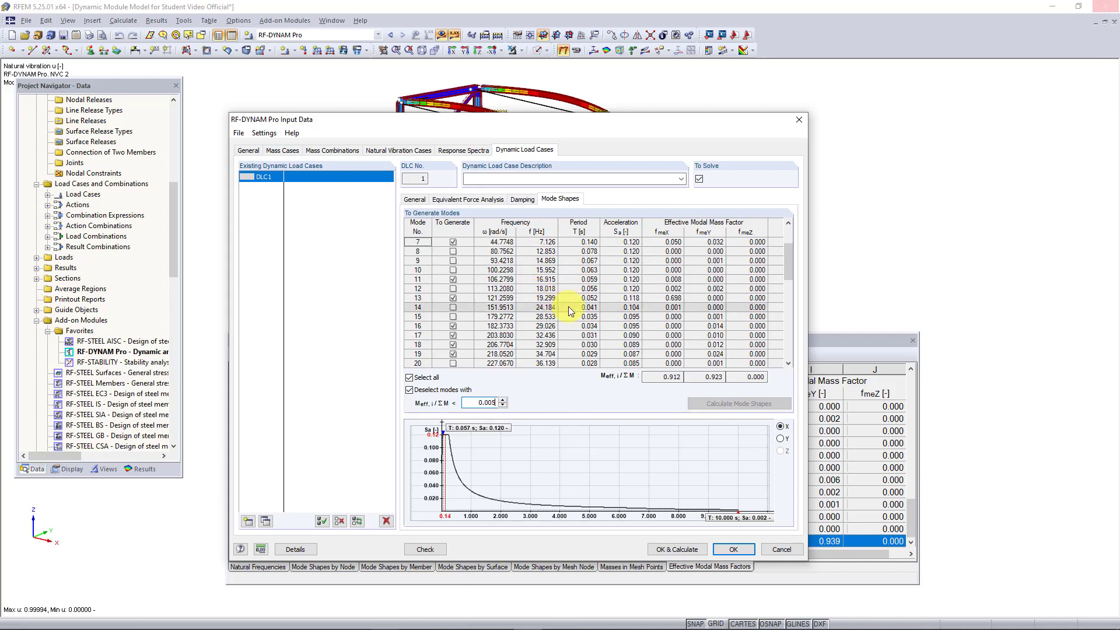
click(410, 390)
click(413, 391)
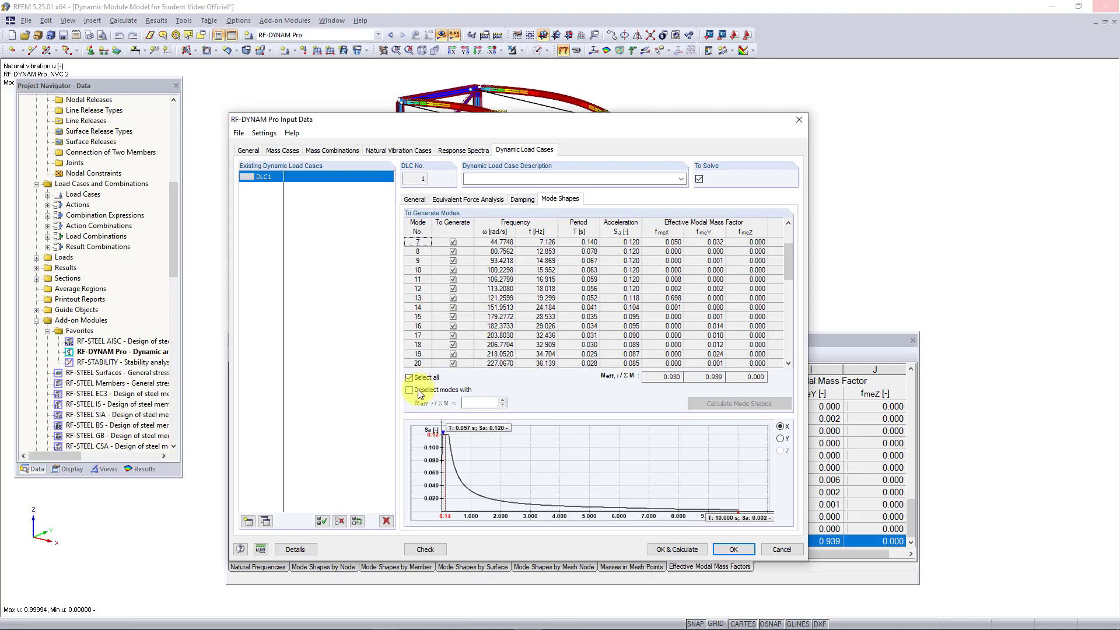
drag(467, 402, 518, 406)
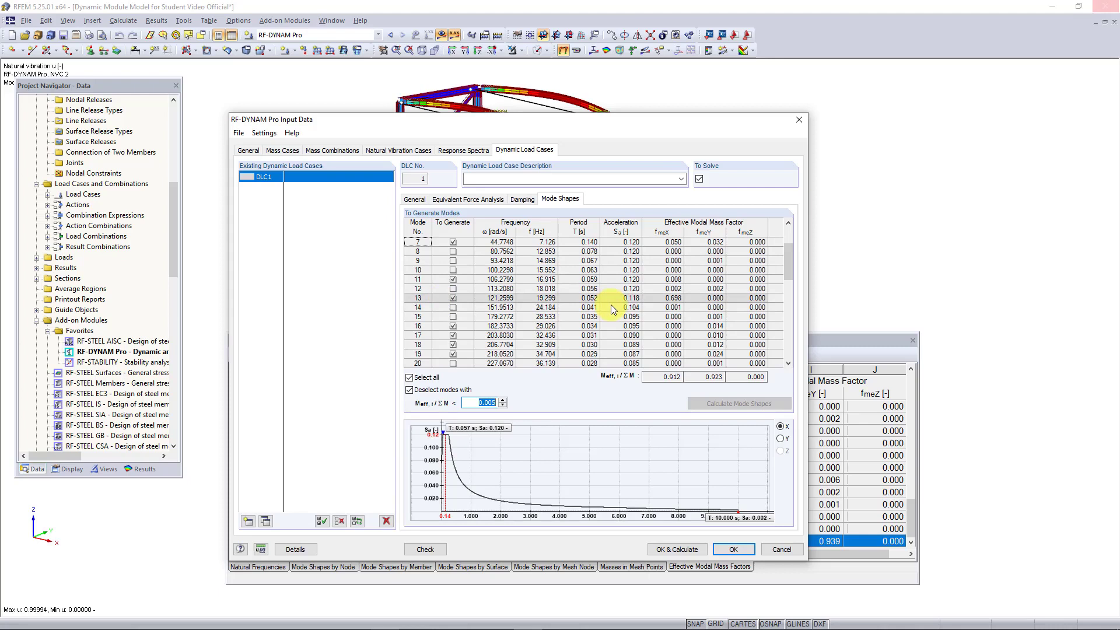
click(678, 377)
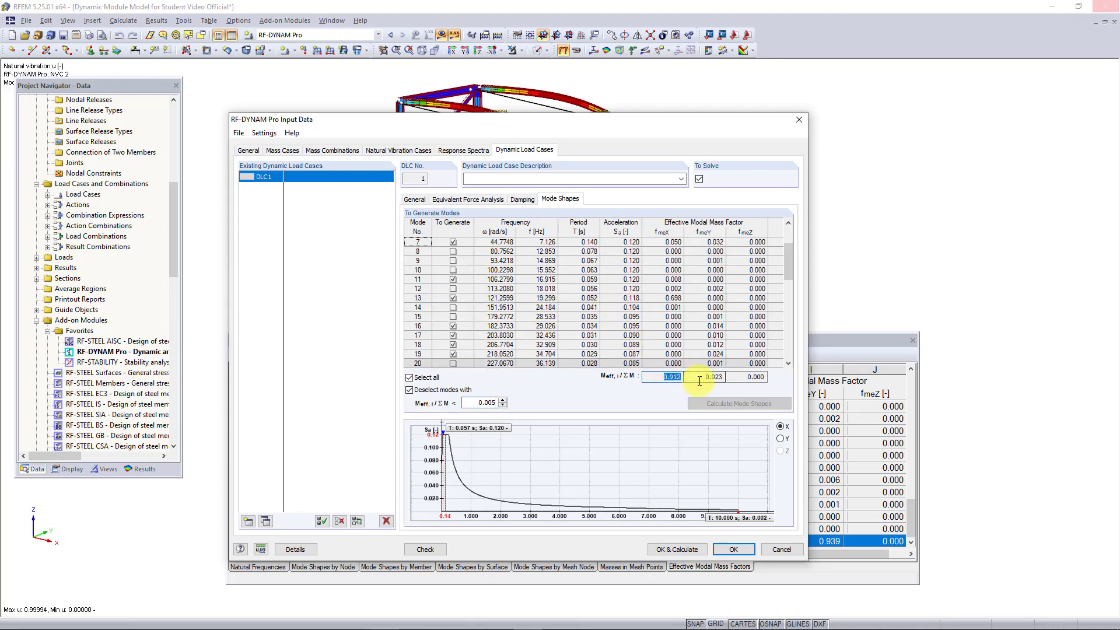
click(701, 378)
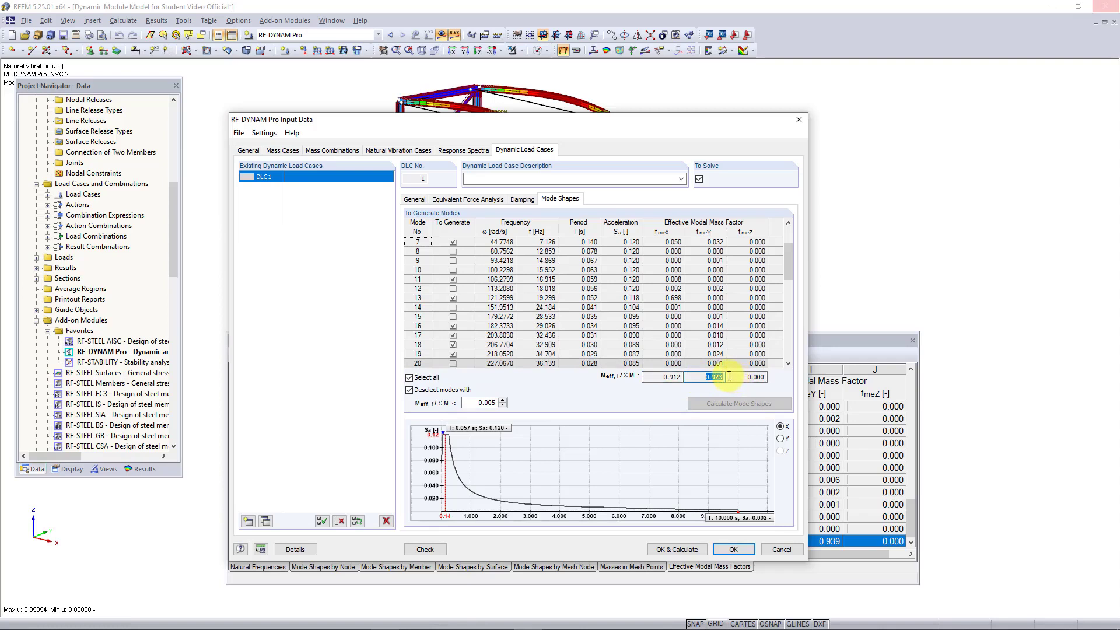
click(659, 551)
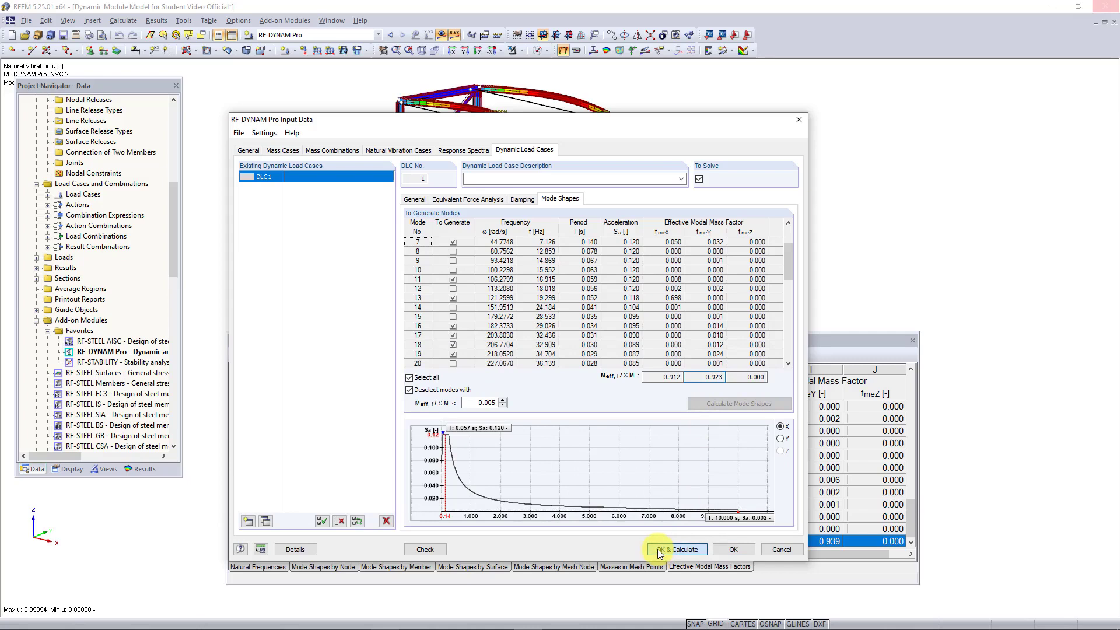